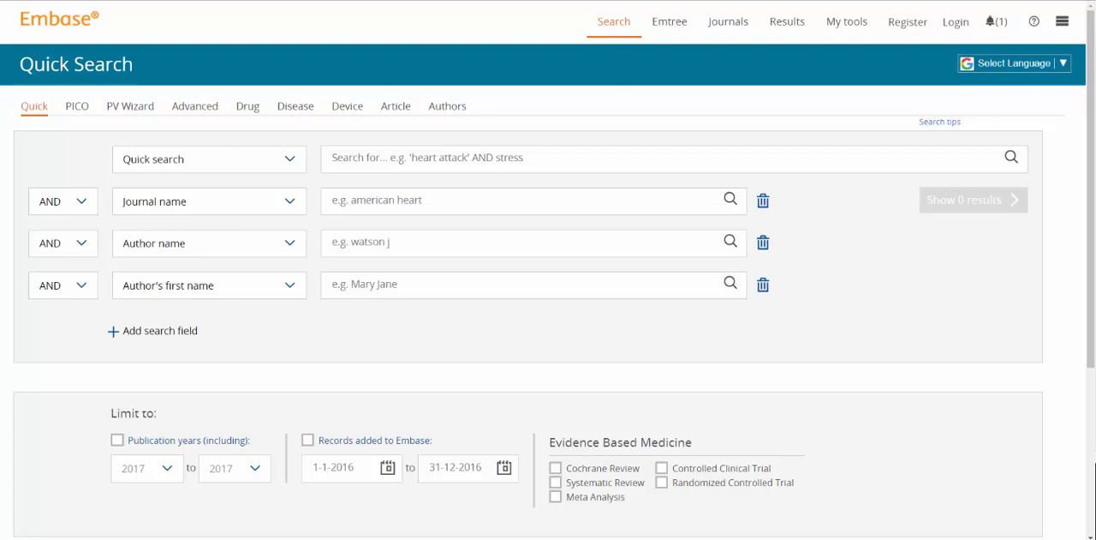
# Step: Open the PICO search and add the Emtree term arthritis with the /exp strategy as the Population
pyautogui.click(75, 106)
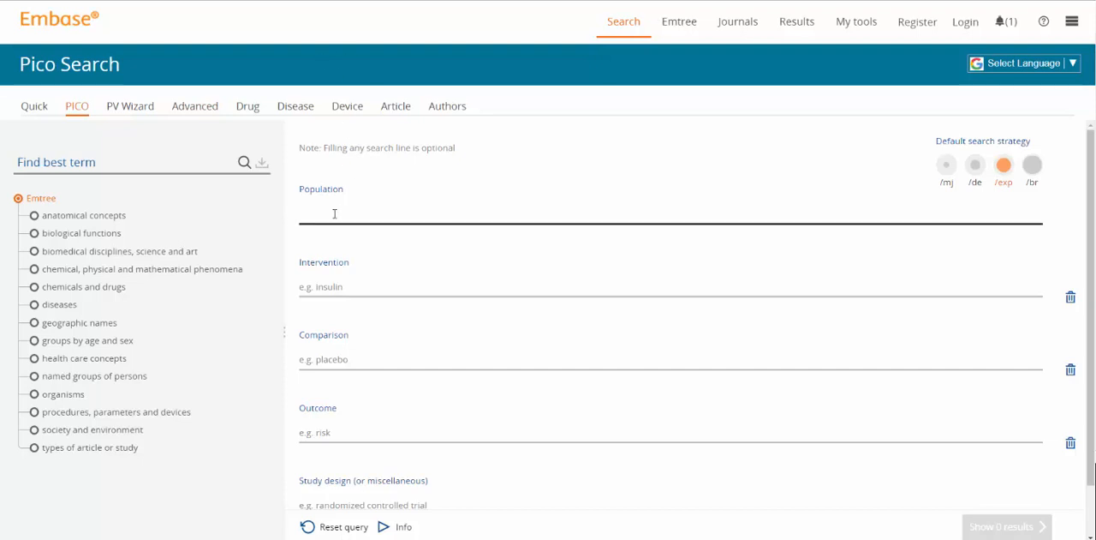
pyautogui.write('art')
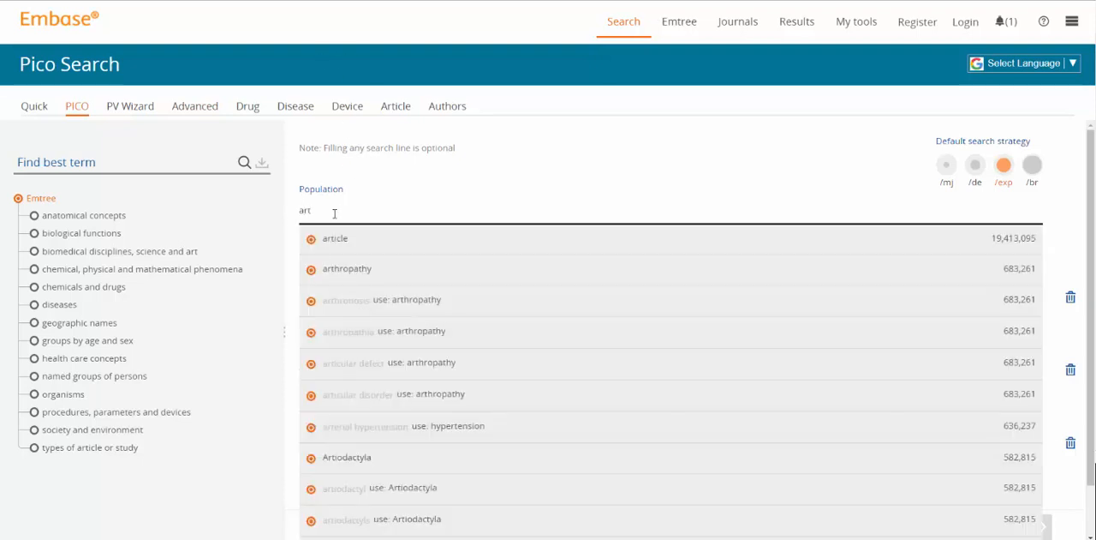
pyautogui.write('hri')
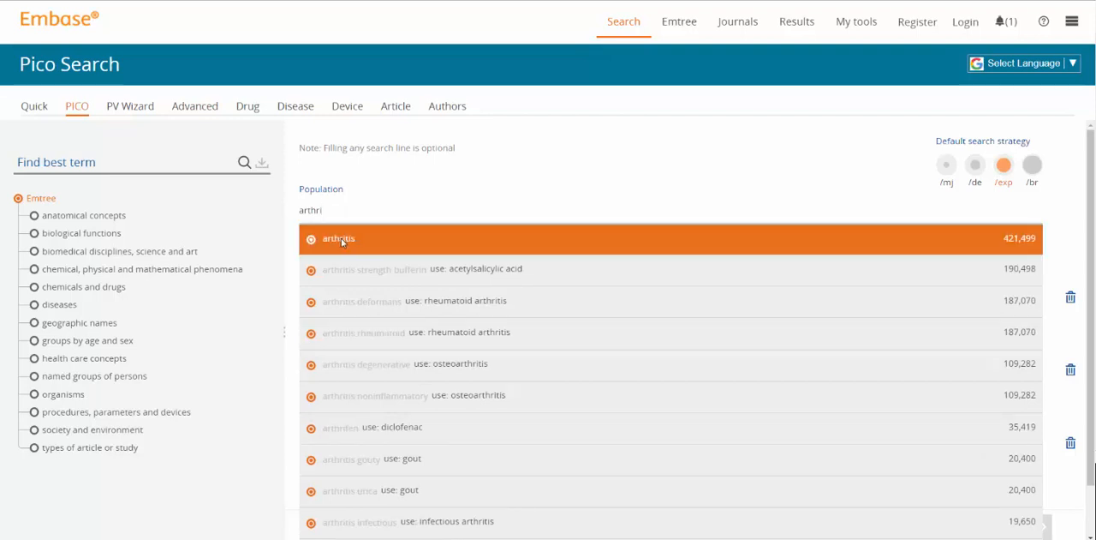
pyautogui.click(341, 238)
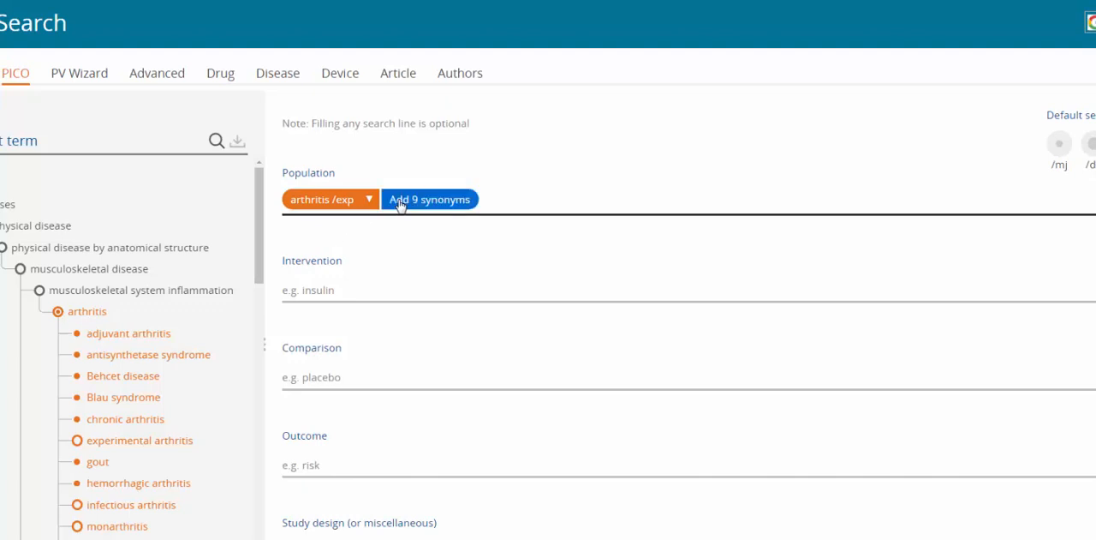
# Step: Add the arthritis synonyms to Population, excluding arthrochondritis, arthrosynovitis, collagen induced arthritis, oligoarthritis and sero negative arthritis
pyautogui.click(370, 204)
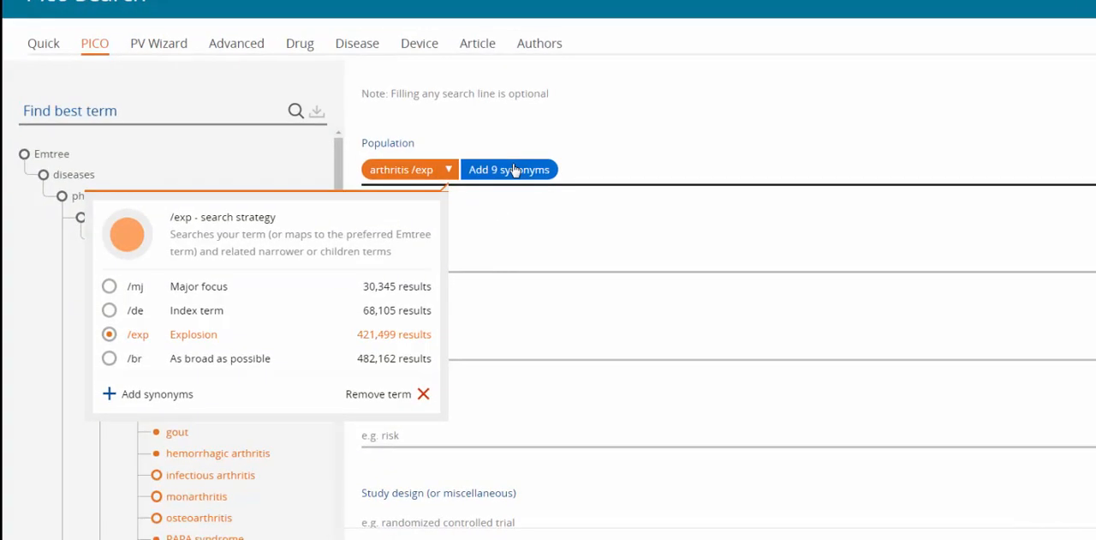
pyautogui.click(514, 169)
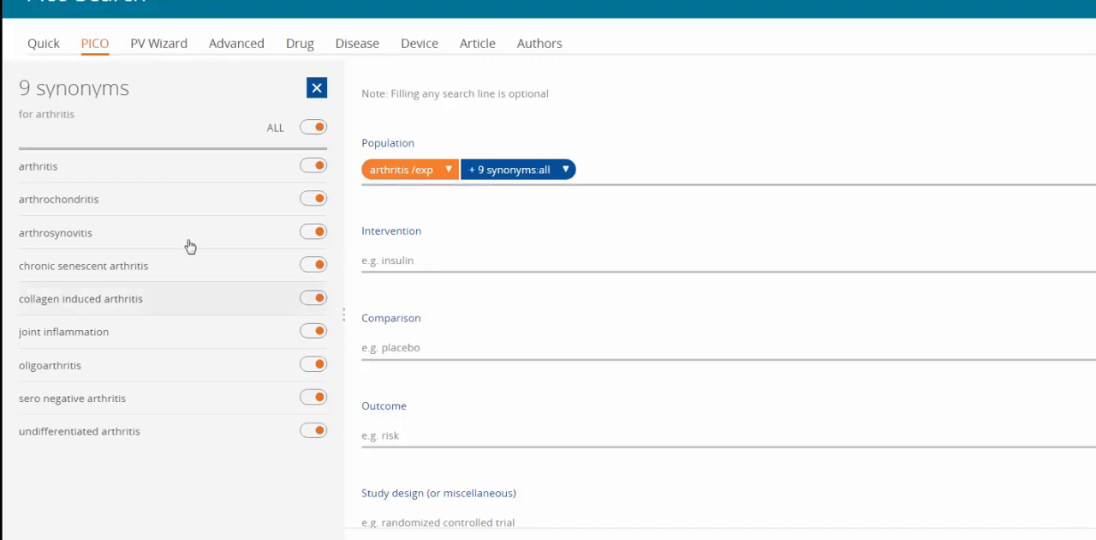
pyautogui.click(312, 199)
pyautogui.click(315, 231)
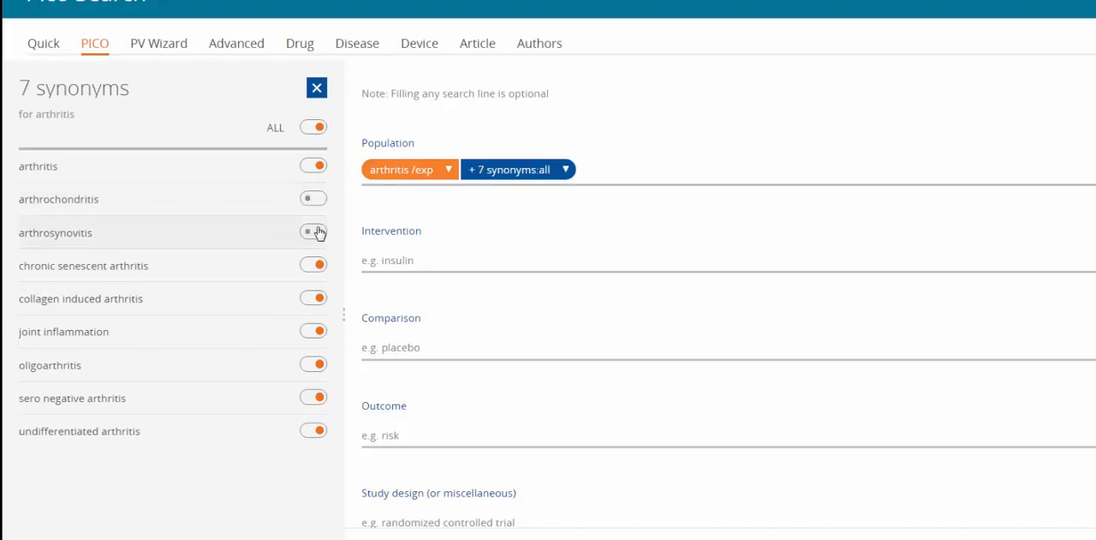
pyautogui.click(313, 299)
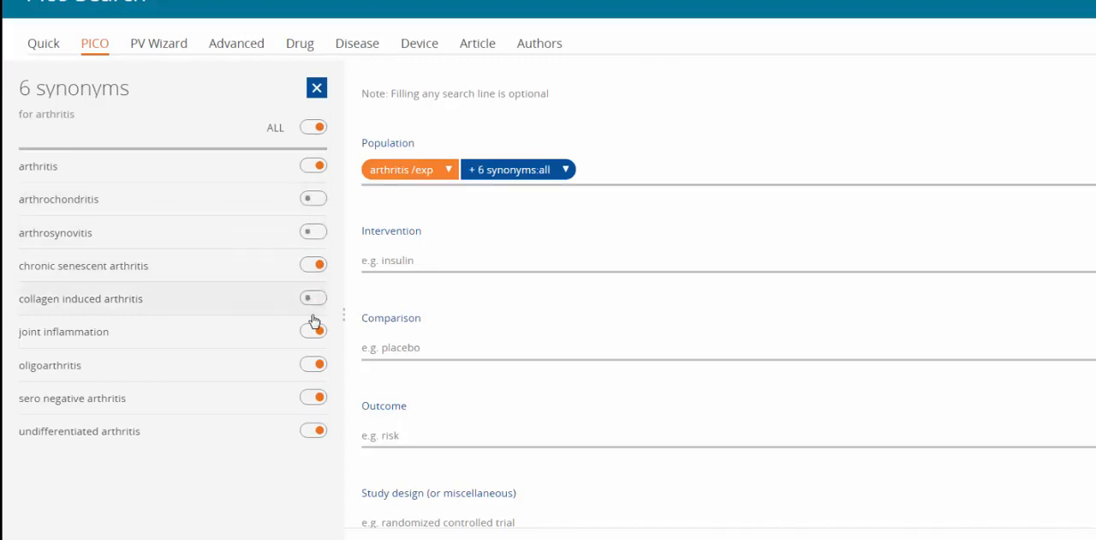
pyautogui.click(315, 364)
pyautogui.click(315, 397)
# Step: Check the field options for the arthritis synonyms and remove the synonyms from Population
pyautogui.click(565, 170)
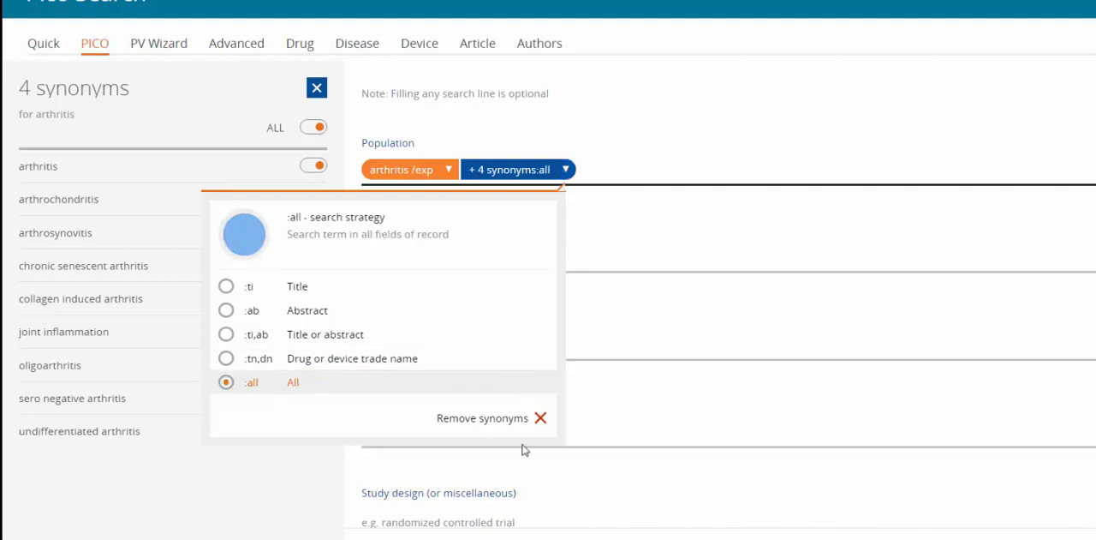
pyautogui.click(482, 418)
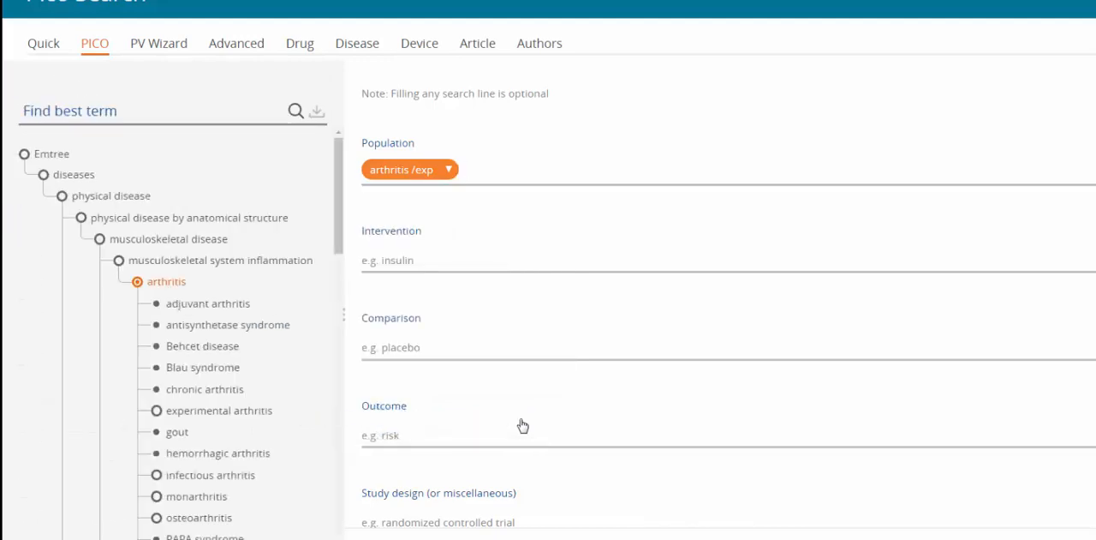
# Step: Look up "caps" for the Intervention and add the Emtree term capsaicin
pyautogui.click(371, 255)
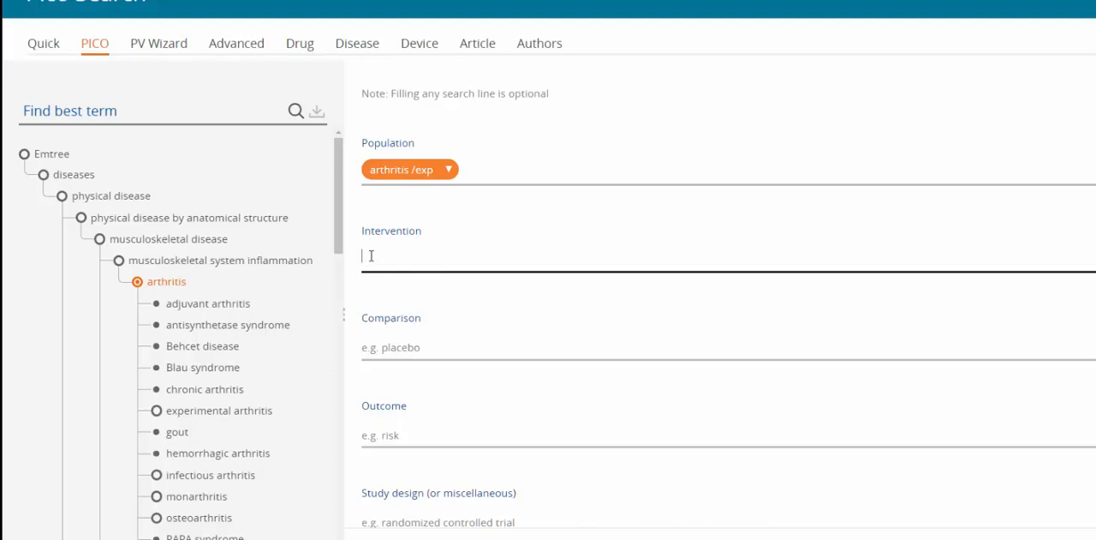
pyautogui.write('caps')
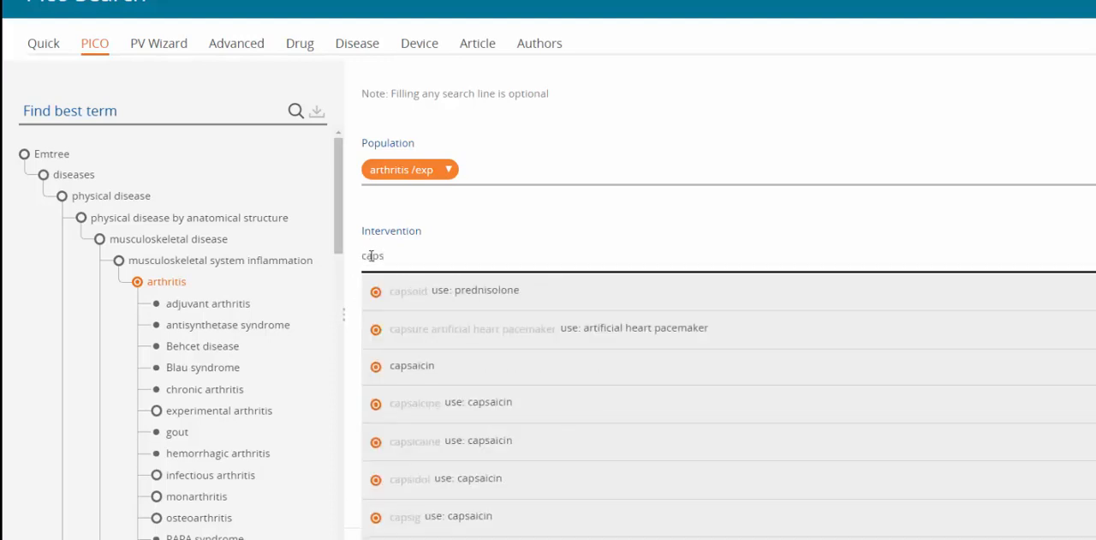
pyautogui.click(408, 364)
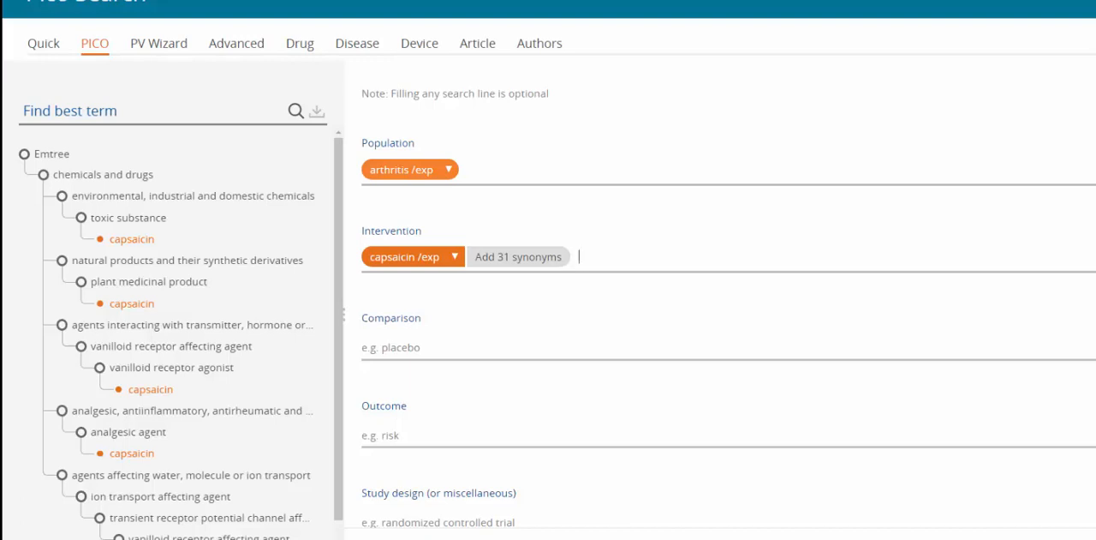
# Step: Look up "pain rel" for the Outcome and add the preferred term analgesia suggested for pain relief
pyautogui.click(467, 429)
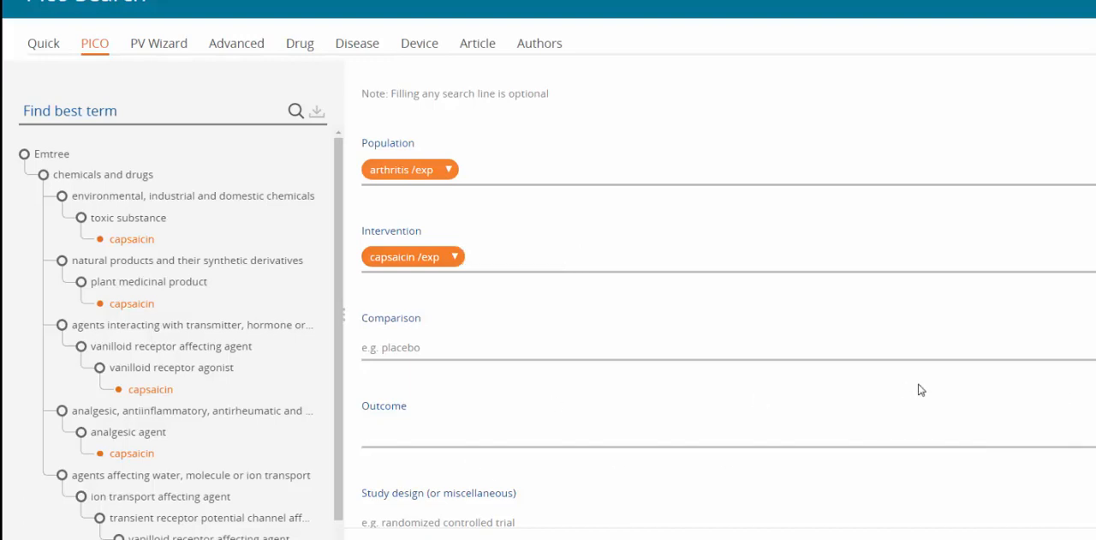
pyautogui.write('pain rel')
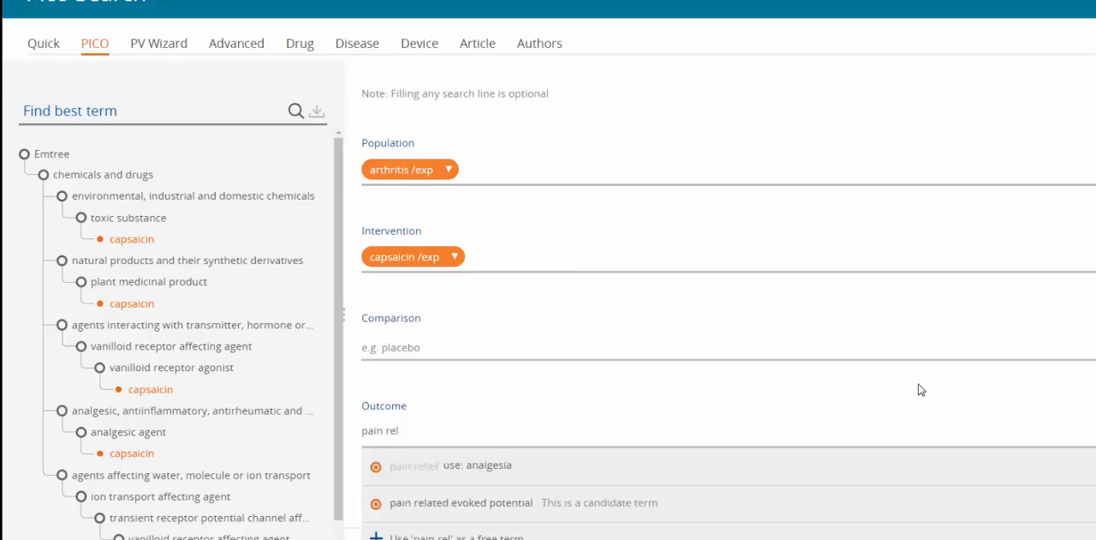
pyautogui.click(457, 467)
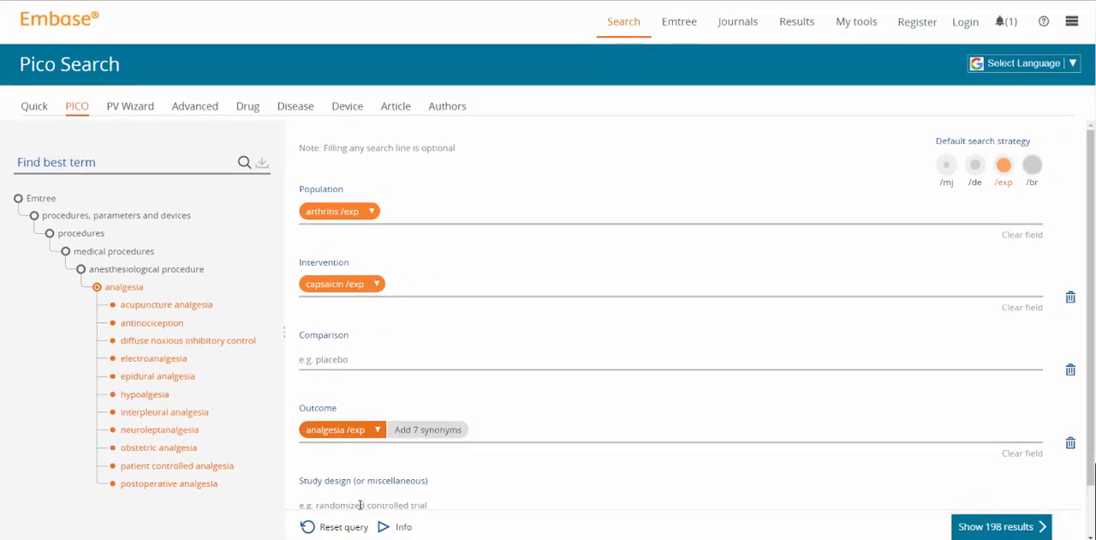
# Step: Set the Study design to randomized controlled trial with all its synonyms and show the search results
pyautogui.click(359, 504)
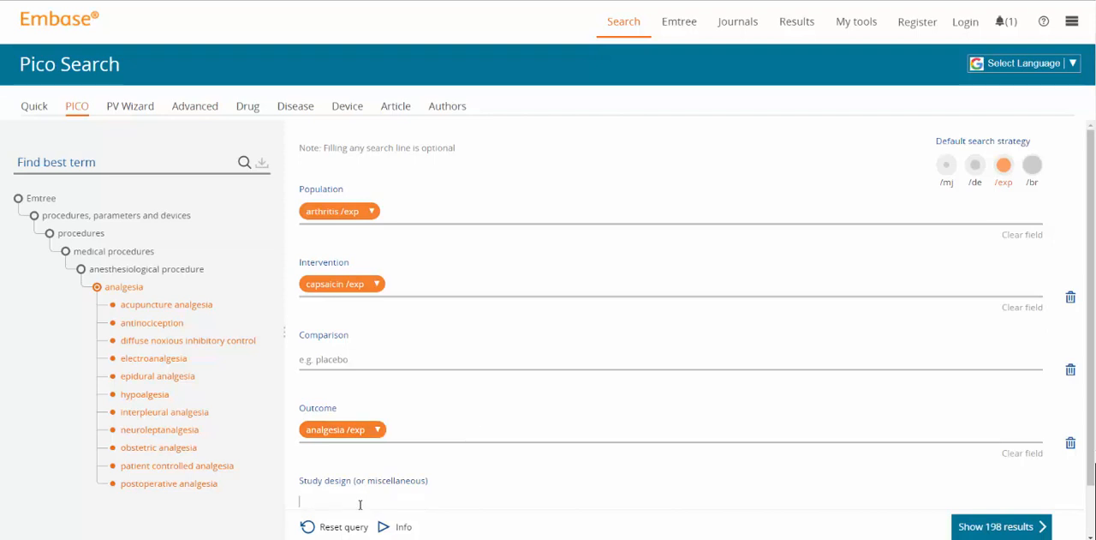
pyautogui.write('random')
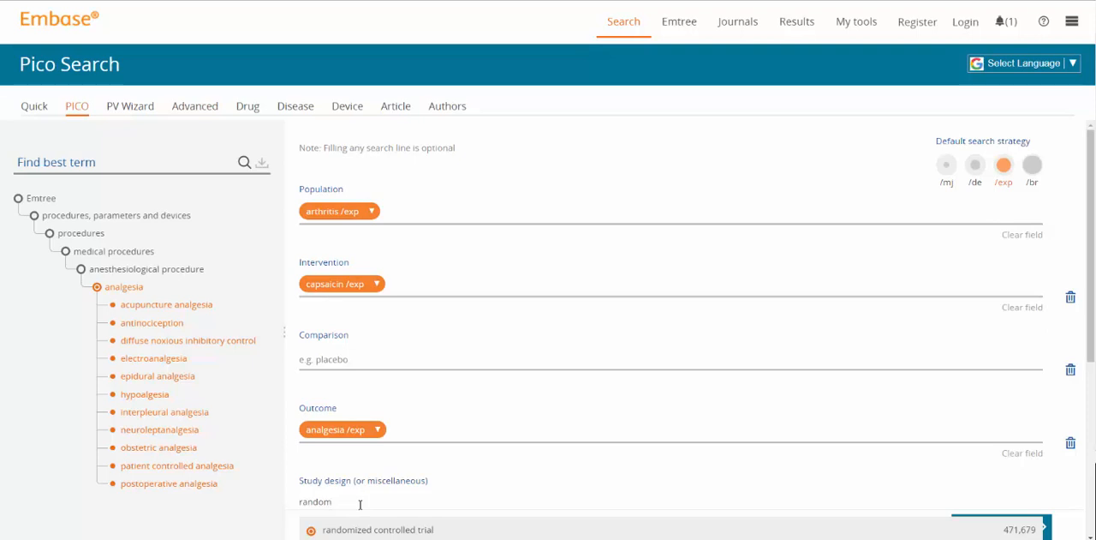
pyautogui.click(368, 529)
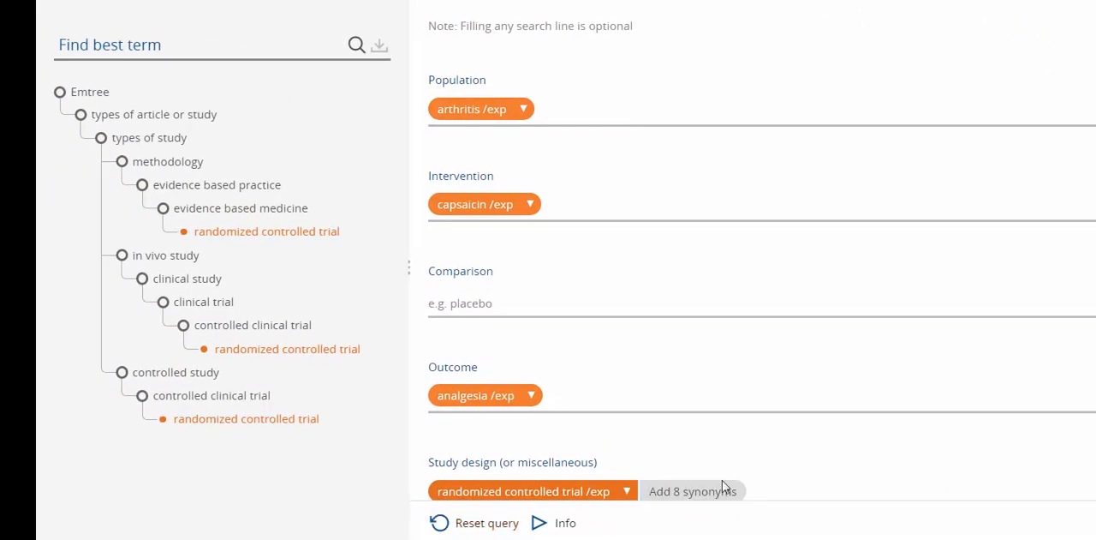
pyautogui.click(668, 490)
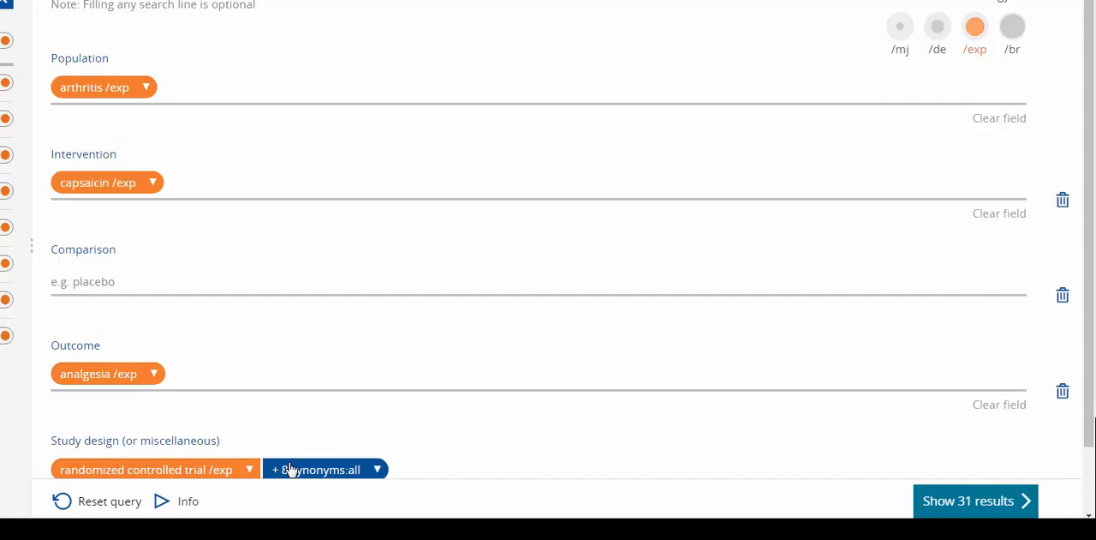
pyautogui.click(962, 501)
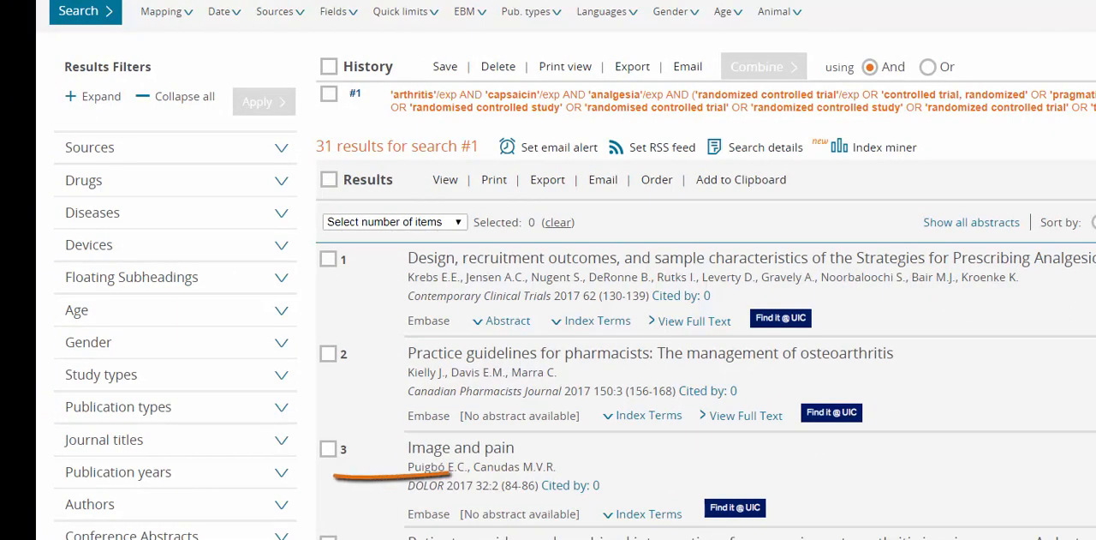
# Step: Filter the results to the publication years 2014, 2015, 2016 and 2017
pyautogui.click(281, 474)
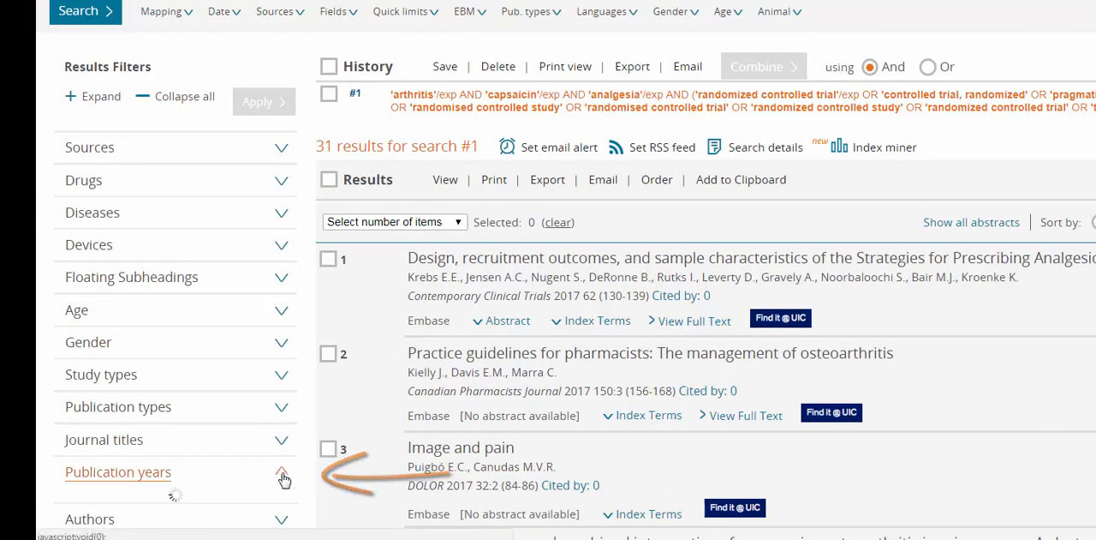
pyautogui.scroll(-2, 284, 478)
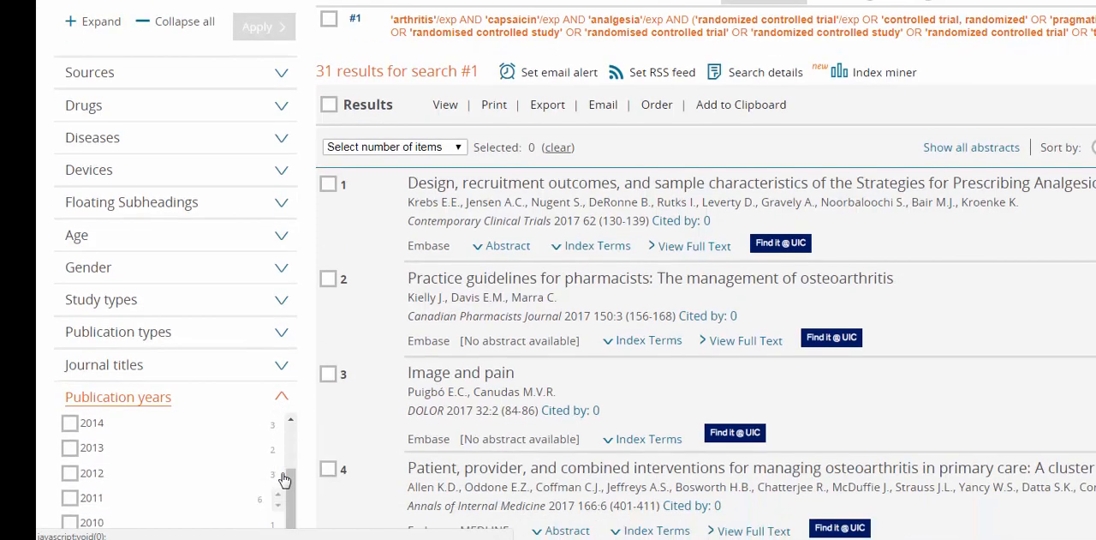
pyautogui.click(69, 421)
pyautogui.scroll(2, 71, 428)
pyautogui.scroll(1, 71, 428)
pyautogui.click(69, 472)
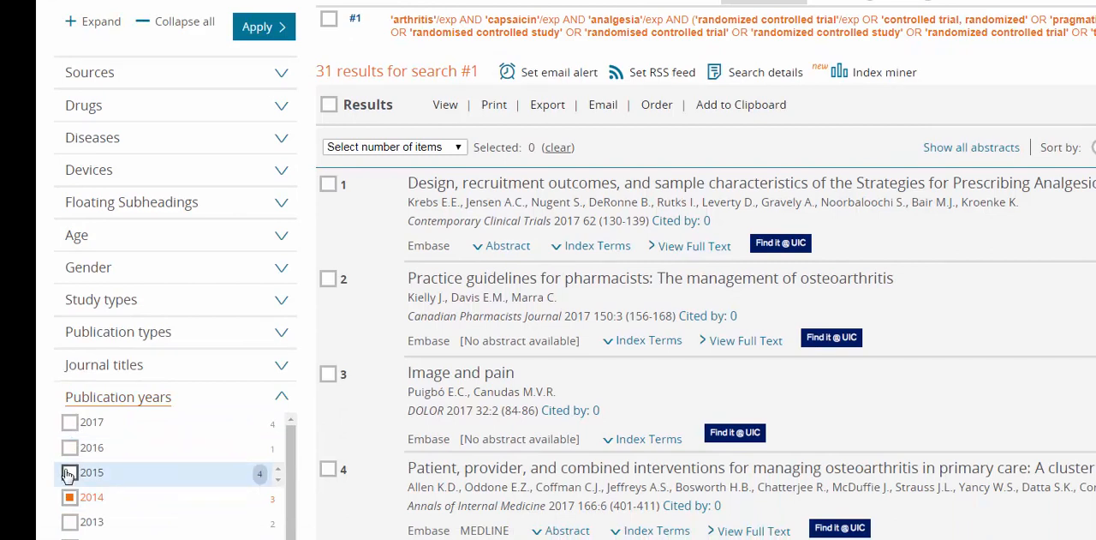
pyautogui.click(74, 451)
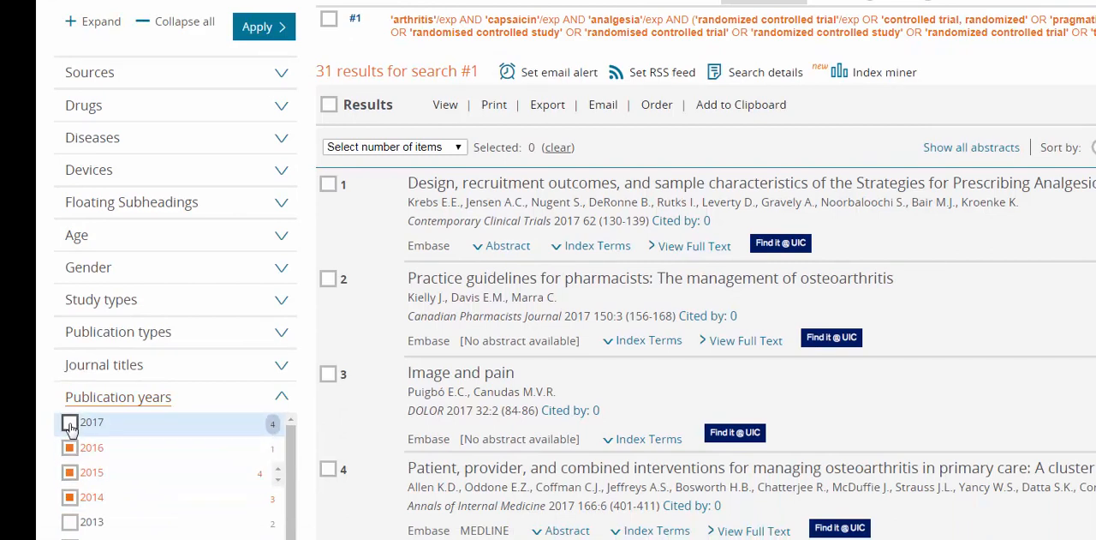
pyautogui.click(70, 424)
pyautogui.click(255, 34)
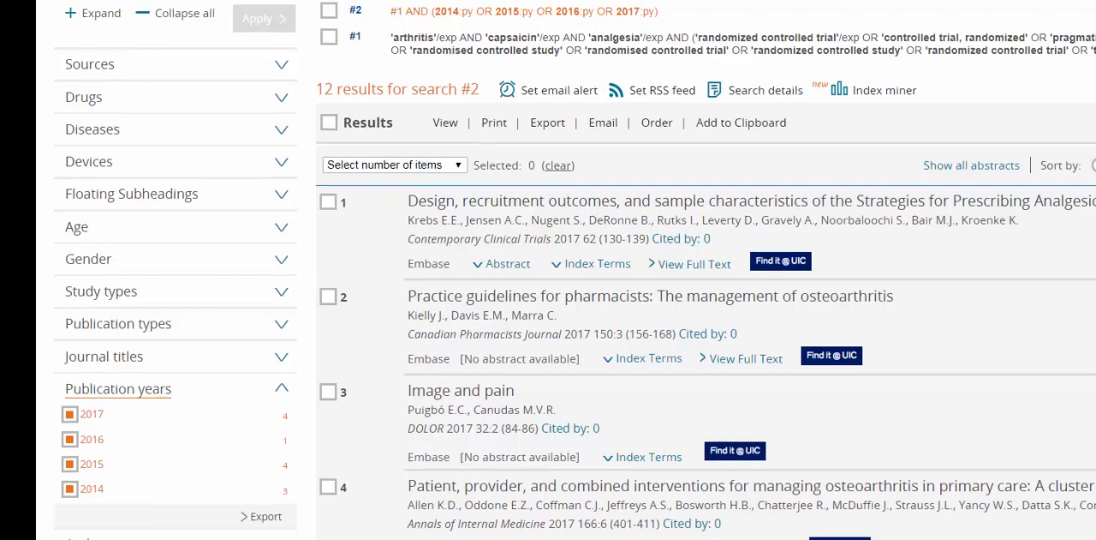
# Step: View the abstract and the index terms of the first result, collapsing each after reading
pyautogui.scroll(-2, 565, 270)
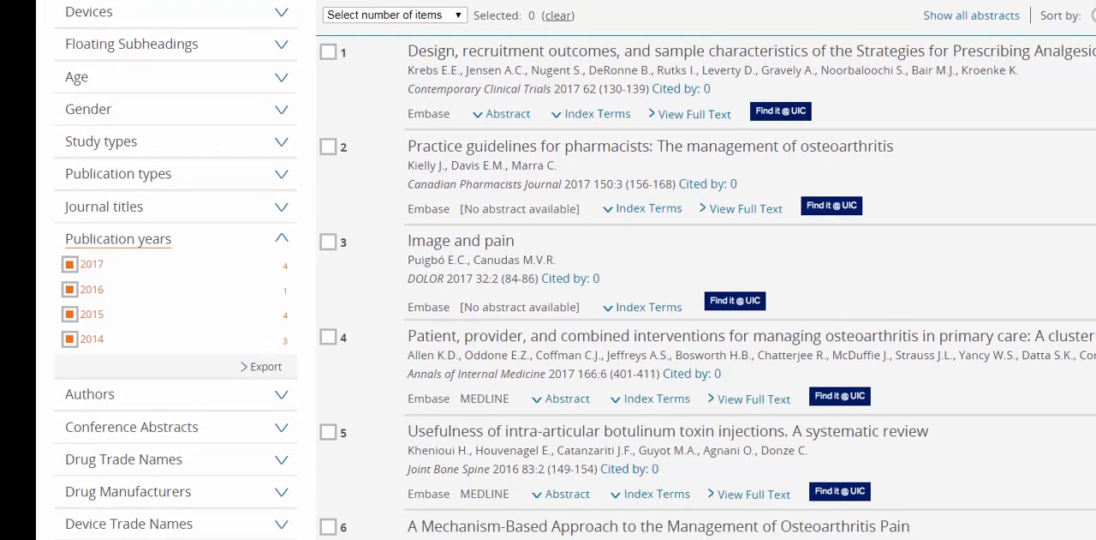
pyautogui.click(512, 115)
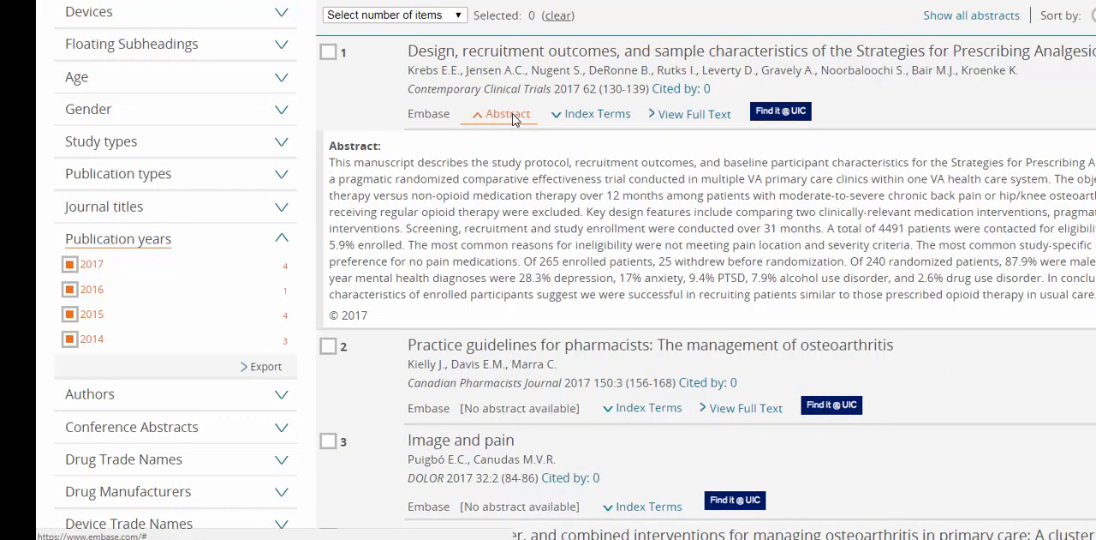
pyautogui.click(512, 114)
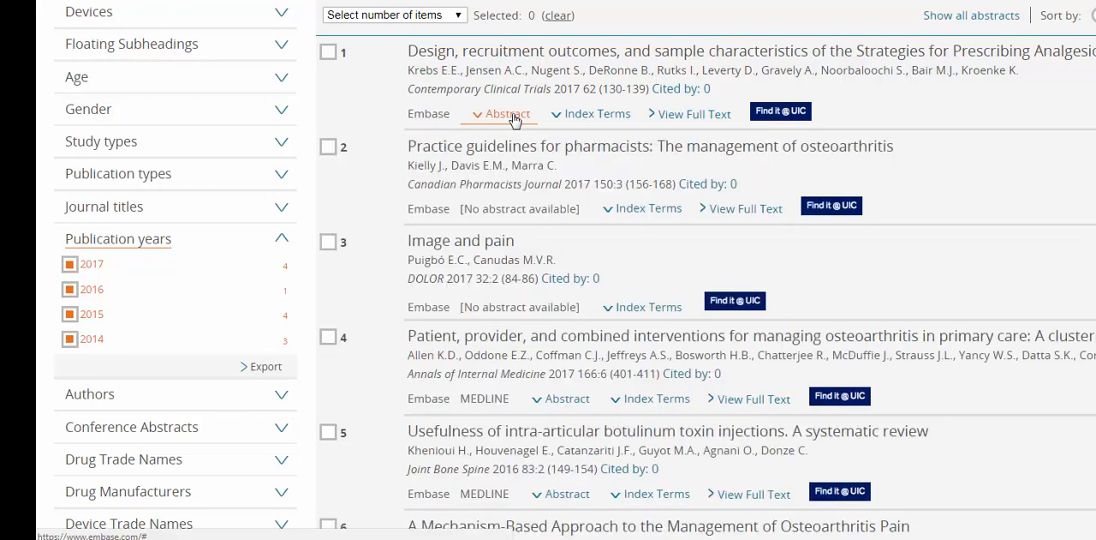
pyautogui.click(598, 114)
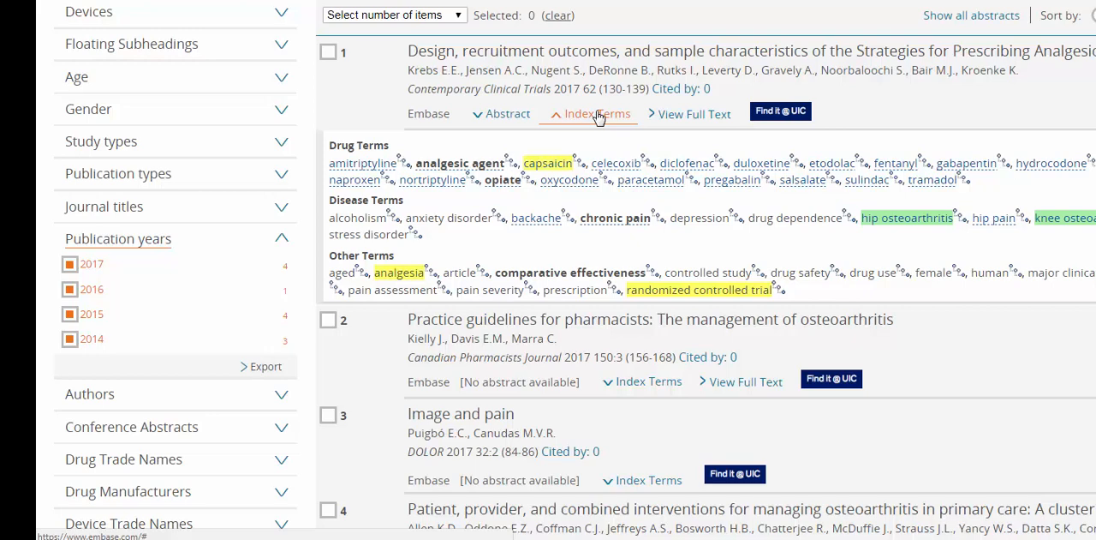
pyautogui.click(598, 115)
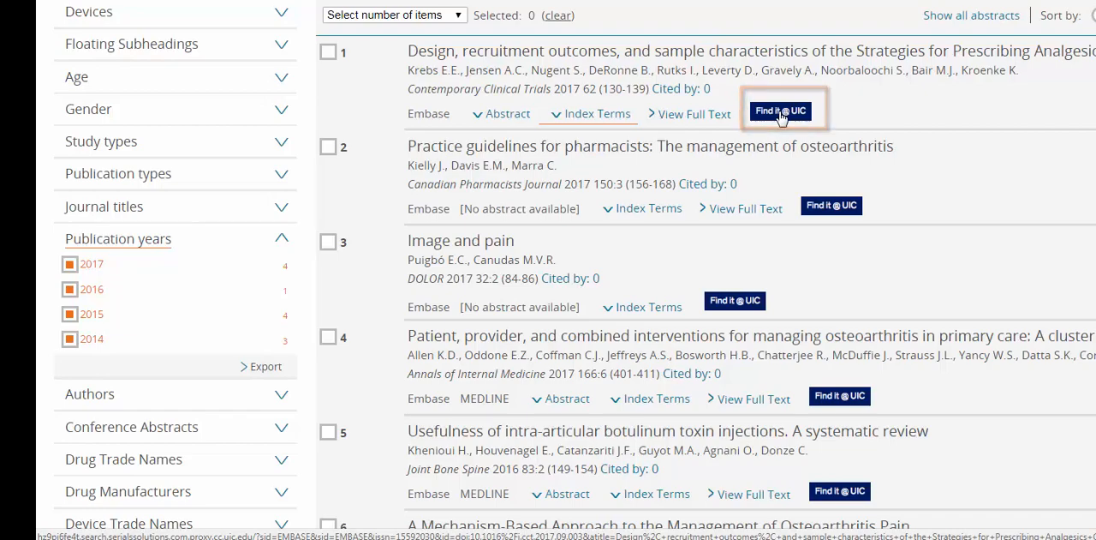
# Step: Check the full-text options for the first result through Find it @ UIC, and return to the results list
pyautogui.click(780, 113)
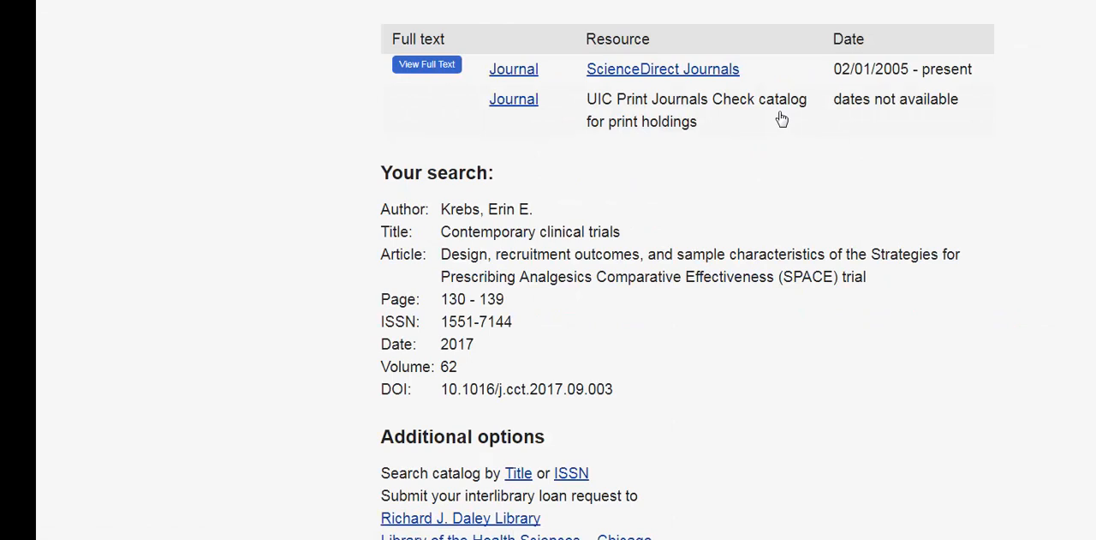
pyautogui.hotkey('ctrl', 'w')
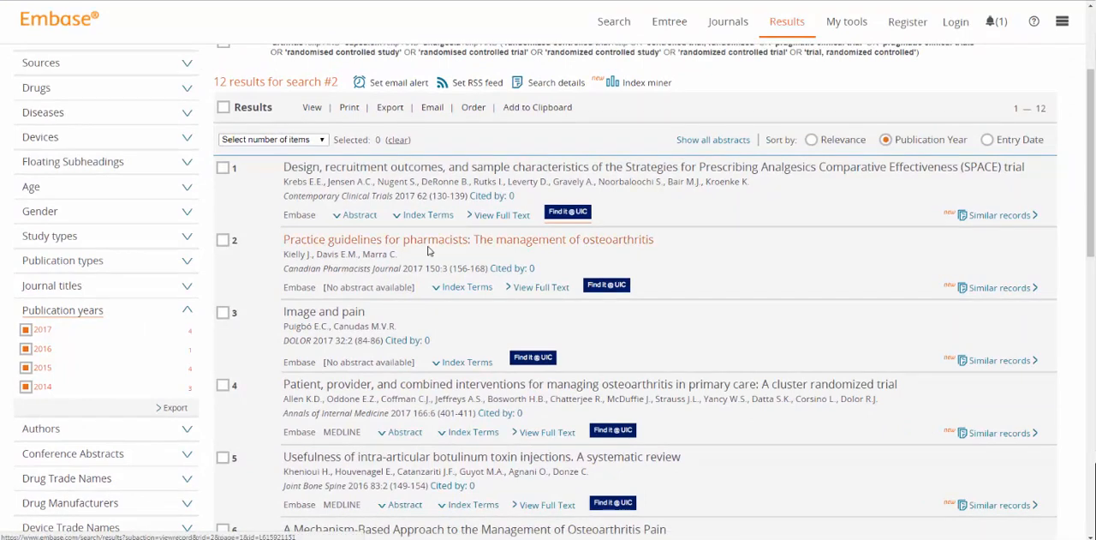
# Step: Open the record "Practice guidelines for pharmacists: The management of osteoarthritis" and show its record format options
pyautogui.click(427, 243)
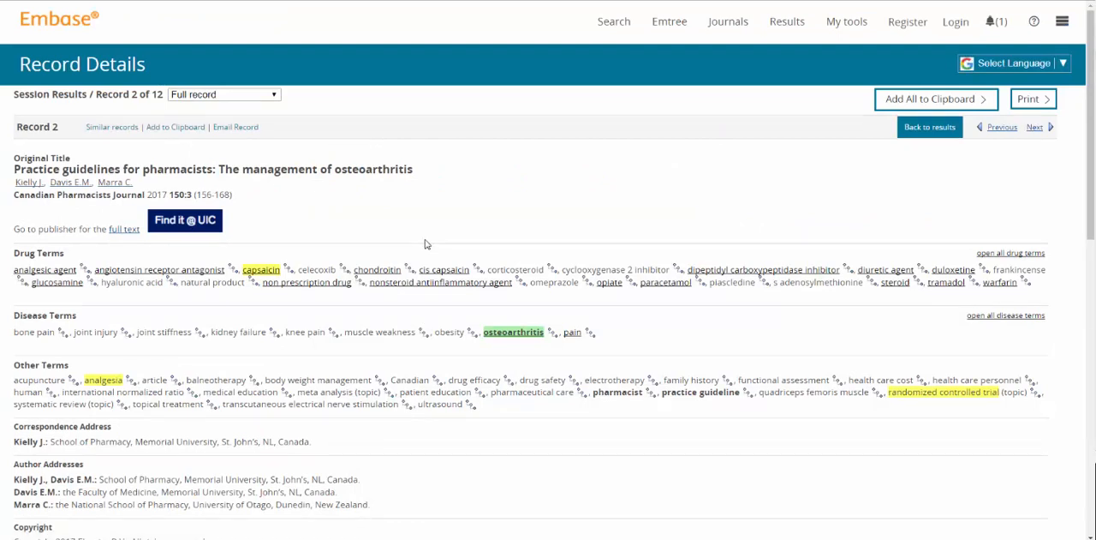
pyautogui.click(275, 96)
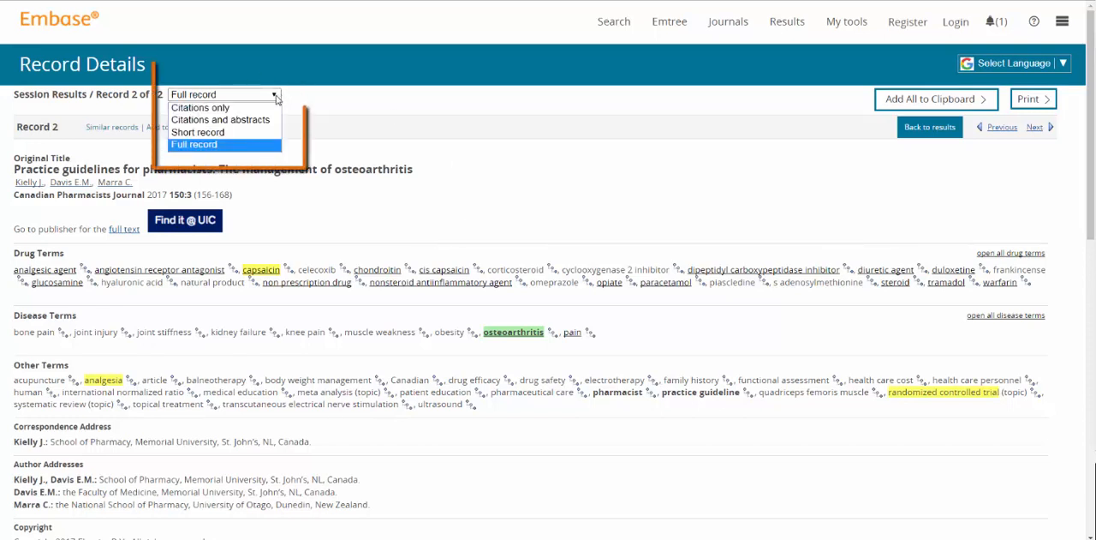